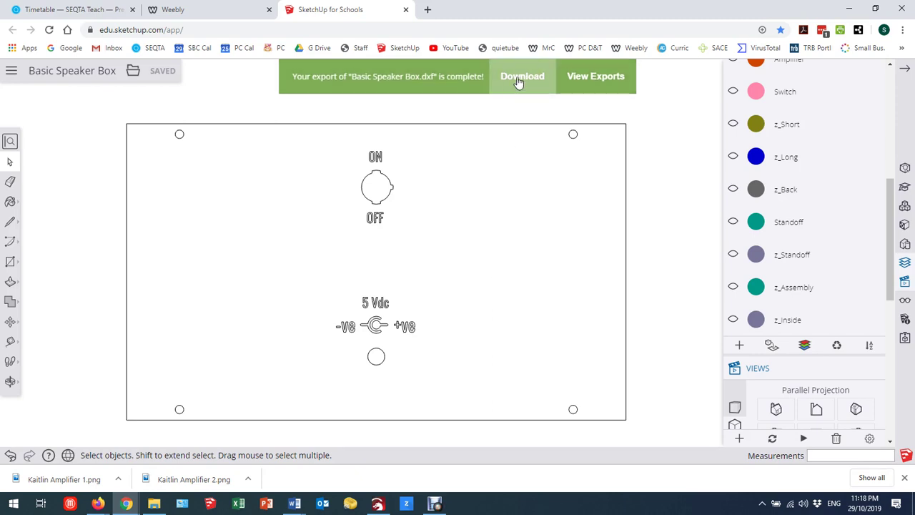
# Download the completed DXF export and save it as "Basic Speaker Box - Back.dxf" in the Student work folder.
pyautogui.click(519, 83)
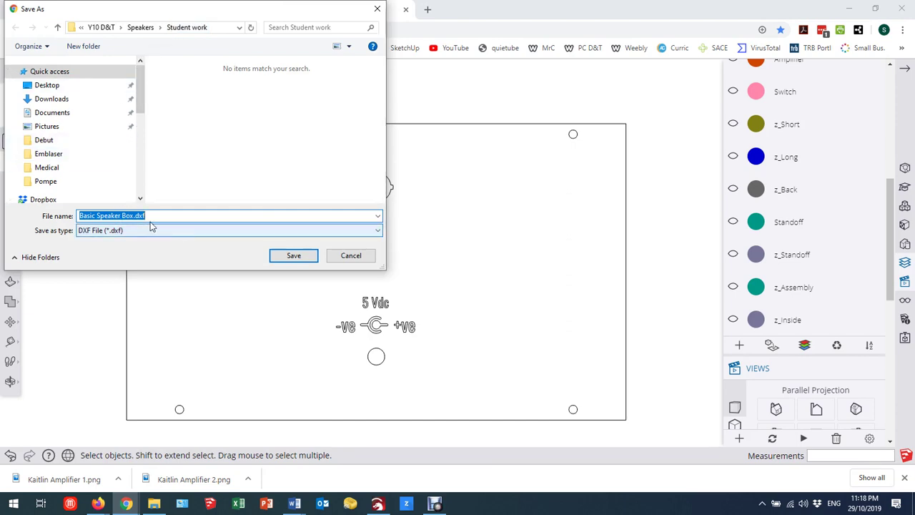
pyautogui.click(131, 213)
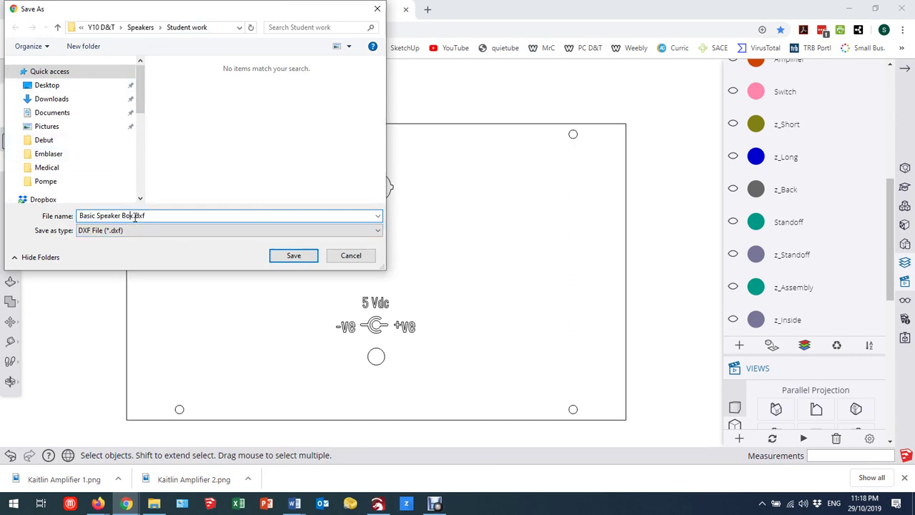
pyautogui.write('- ')
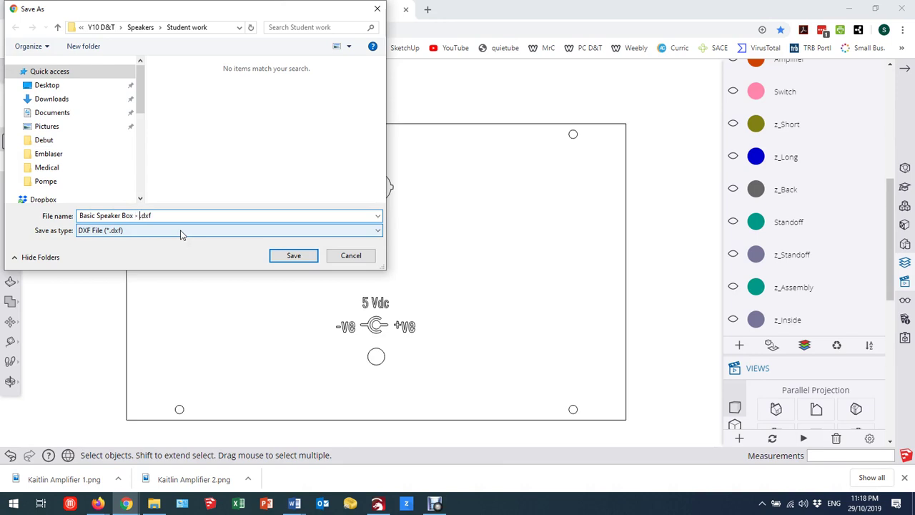
pyautogui.write('Back')
pyautogui.click(294, 256)
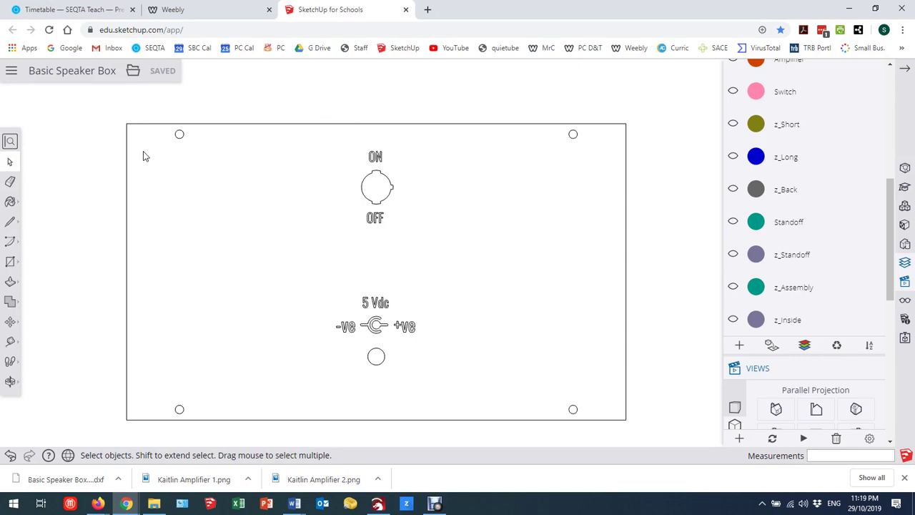
# Check the Basic Speaker Box.dxf entry and its download option in the list of cloud imports and exports, then return to the model.
pyautogui.click(11, 75)
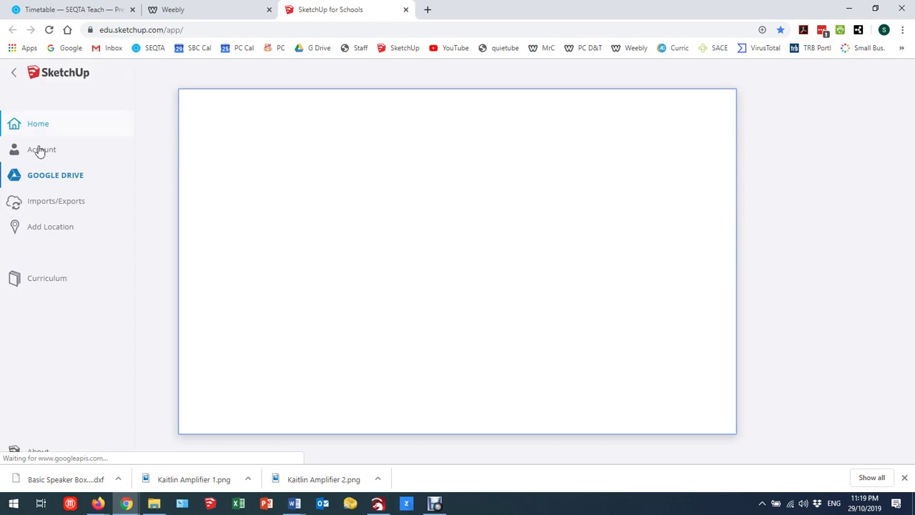
pyautogui.click(63, 204)
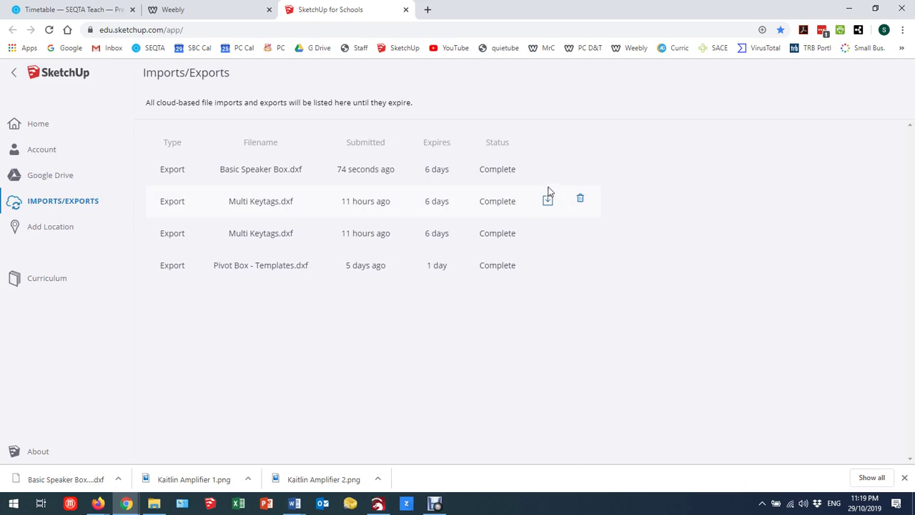
pyautogui.moveTo(439, 173)
pyautogui.click(547, 169)
pyautogui.click(14, 75)
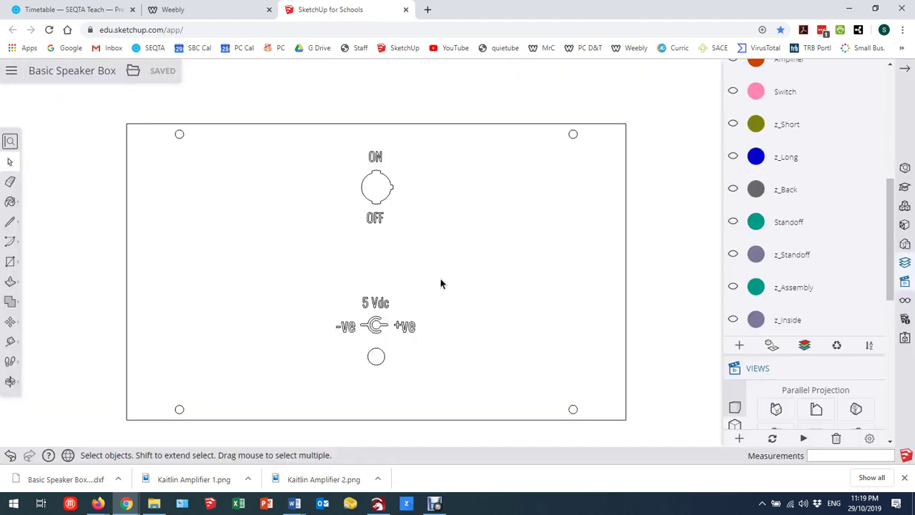
# Switch to LightBurn and import Basic Speaker Box - Back.dxf from the Y10 D&T > Speakers > Student work folder.
pyautogui.click(384, 503)
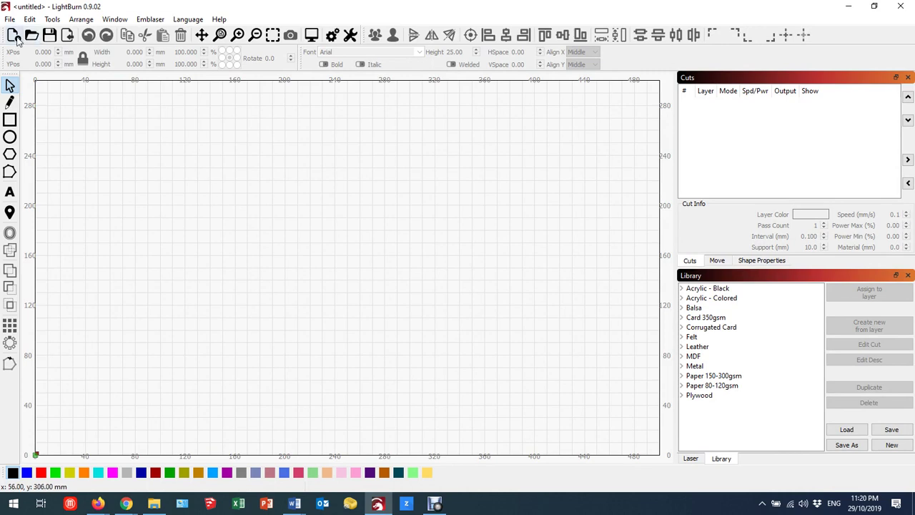
pyautogui.click(67, 35)
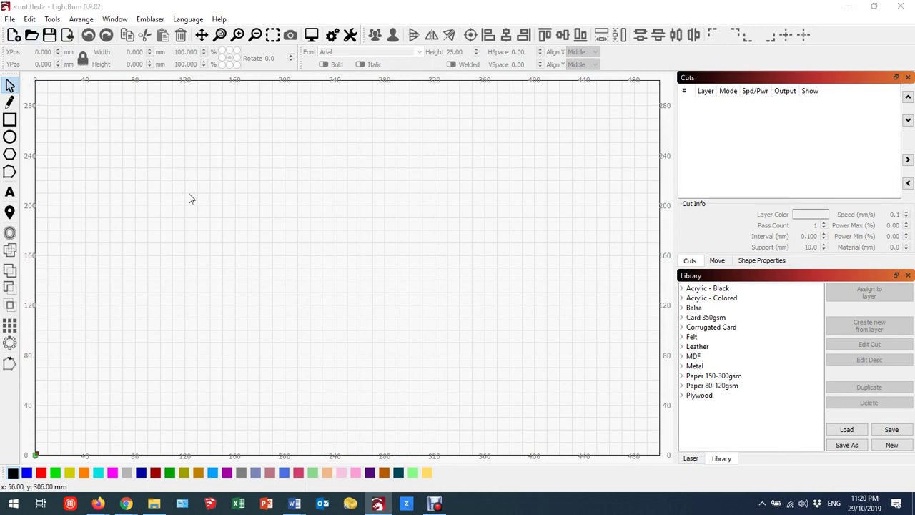
pyautogui.click(15, 116)
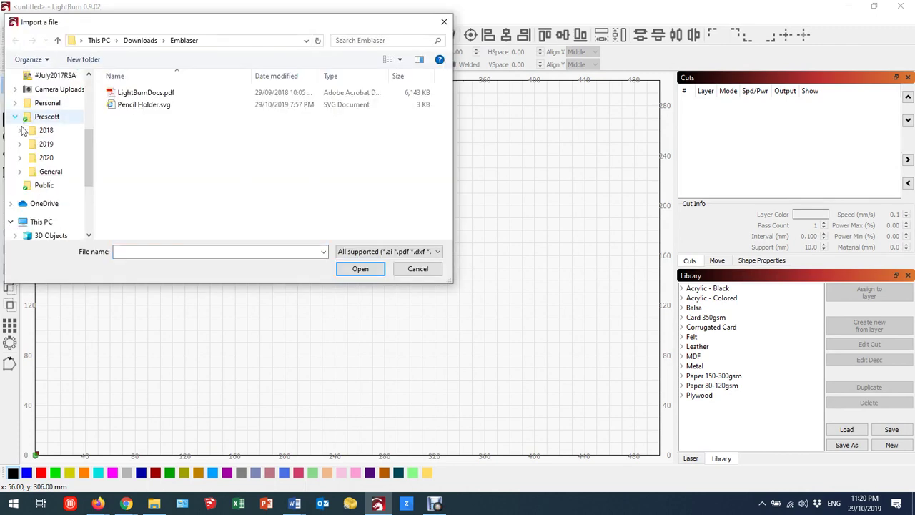
pyautogui.click(20, 157)
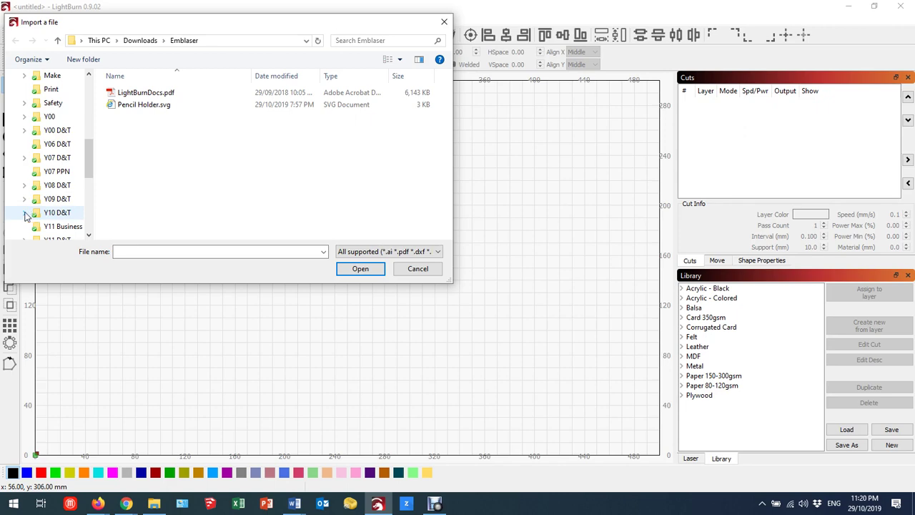
pyautogui.click(26, 213)
pyautogui.click(43, 226)
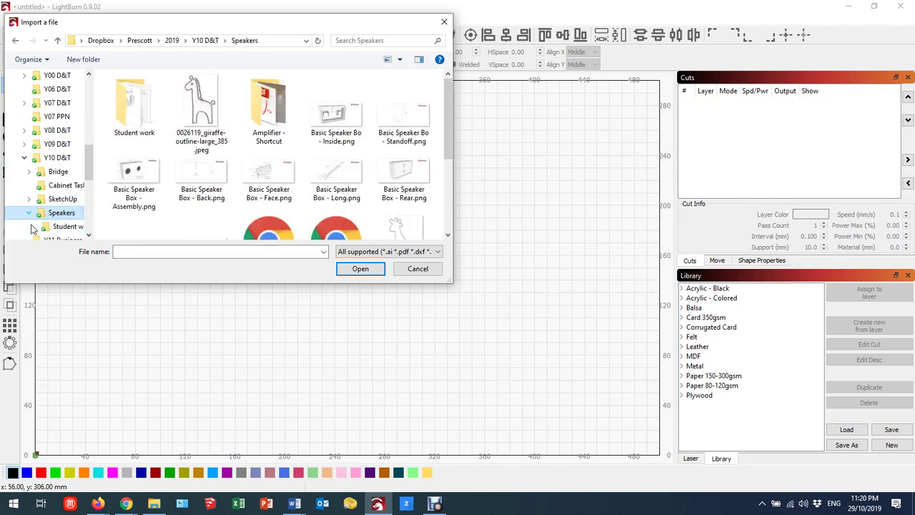
pyautogui.scroll(-3, 201, 215)
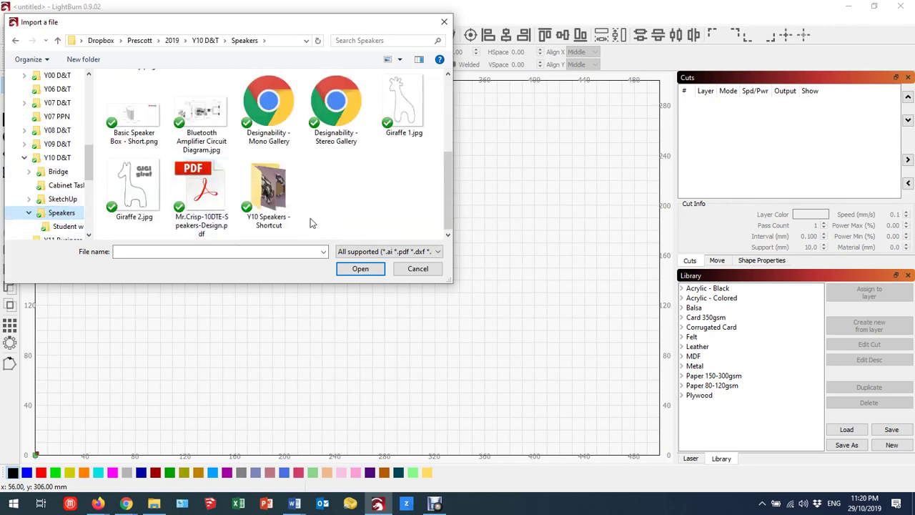
pyautogui.scroll(3, 272, 205)
pyautogui.doubleClick(139, 111)
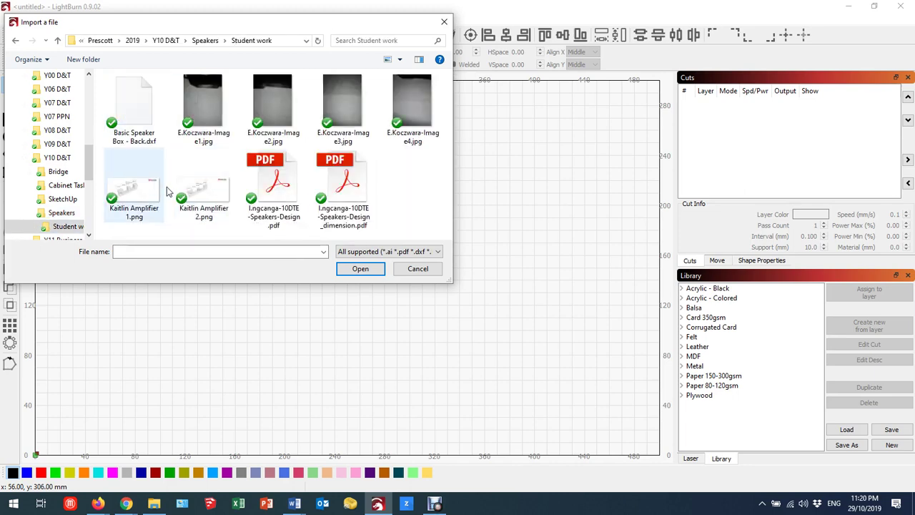
pyautogui.doubleClick(134, 107)
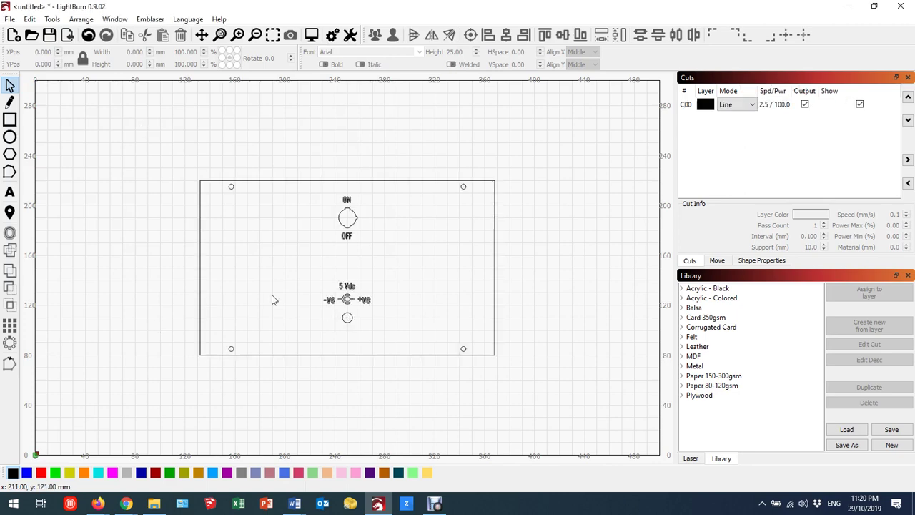
# Ungroup the imported back panel drawing into separate shapes.
pyautogui.click(247, 181)
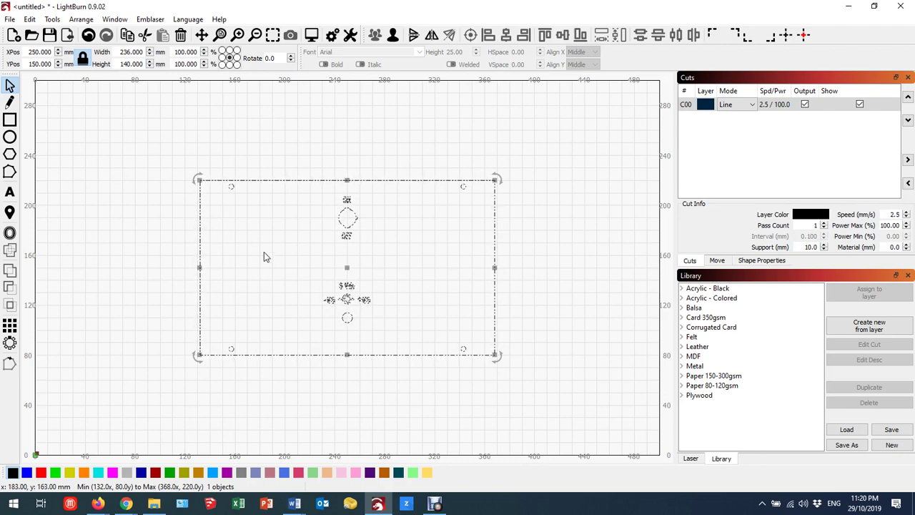
pyautogui.click(545, 367)
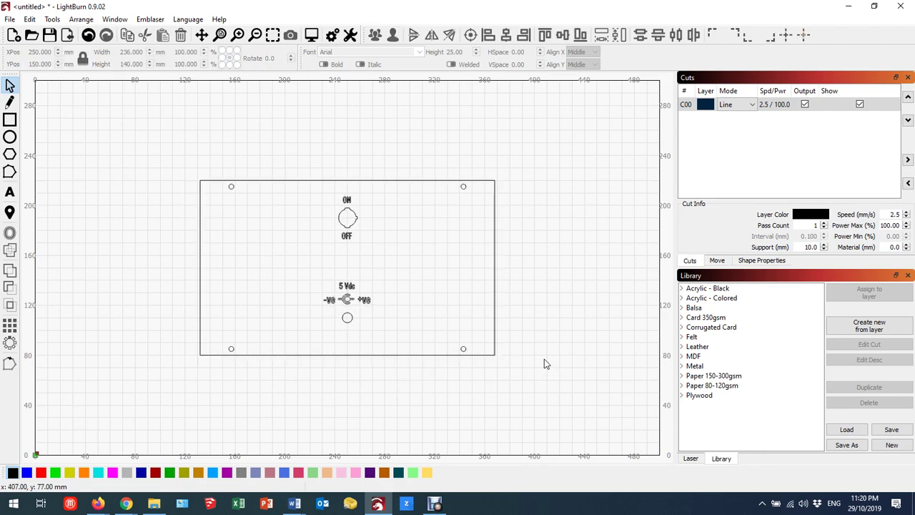
pyautogui.click(451, 356)
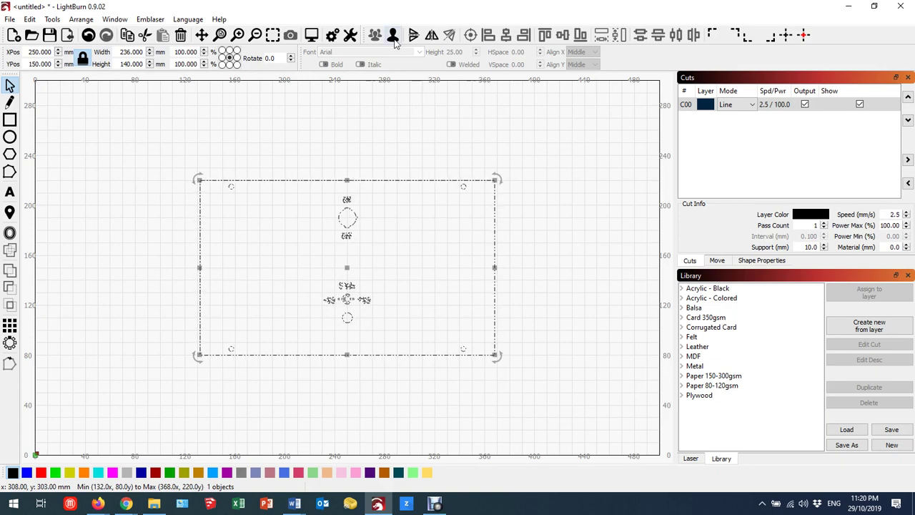
pyautogui.click(558, 210)
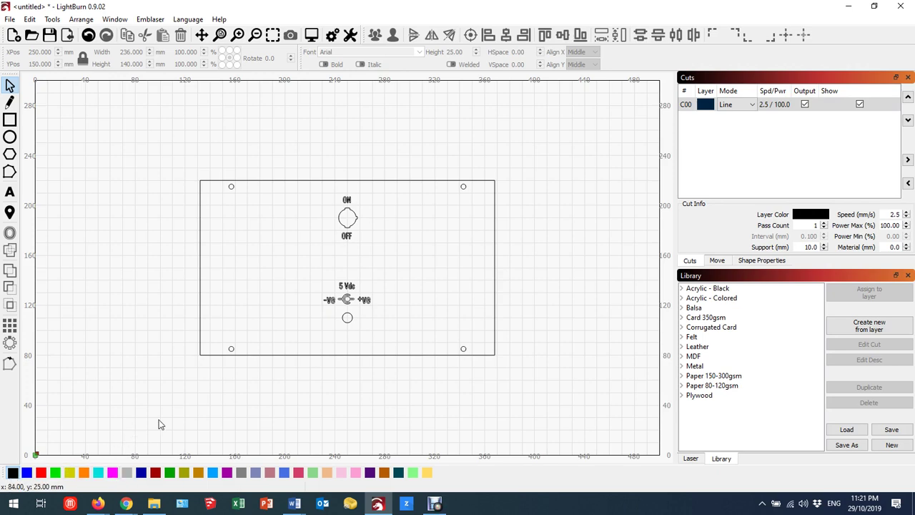
# Assign the four corner holes, the power socket hole and the switch cutout to the blue layer C01.
pyautogui.click(231, 351)
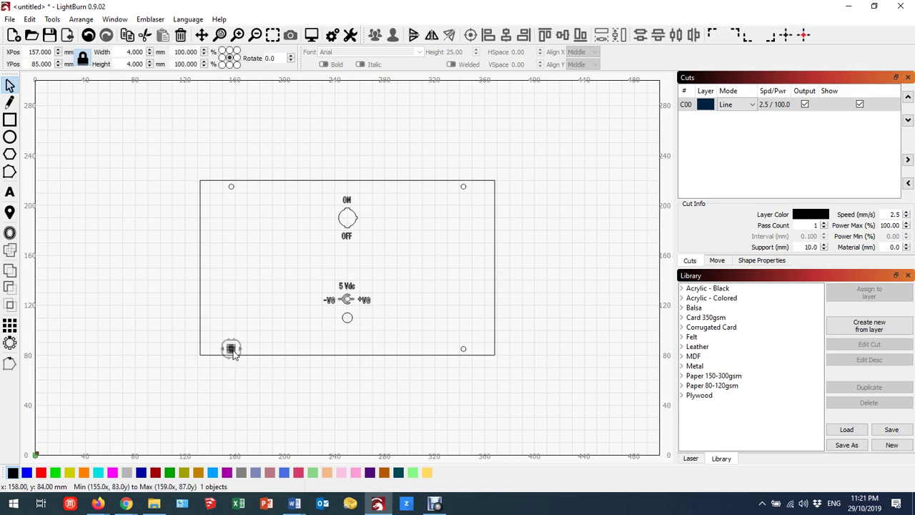
pyautogui.moveTo(214, 163); pyautogui.dragTo(252, 369)
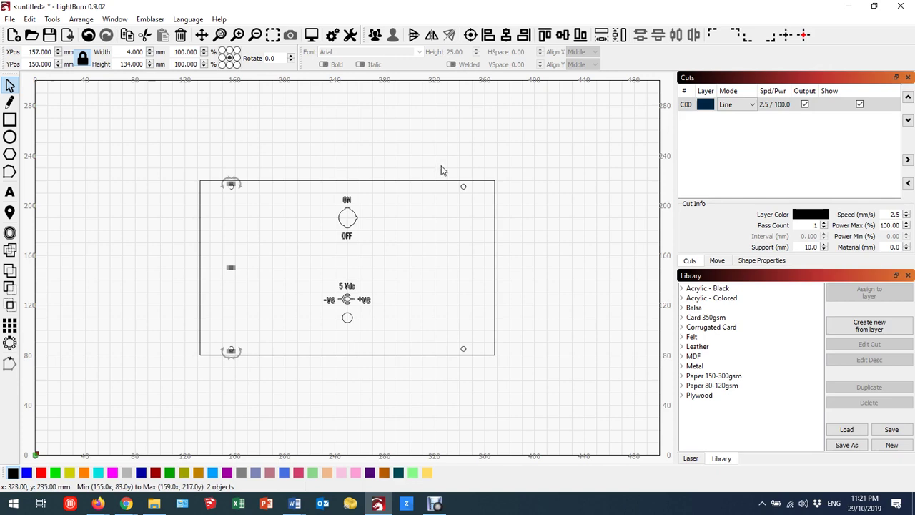
pyautogui.moveTo(441, 165); pyautogui.dragTo(482, 379)
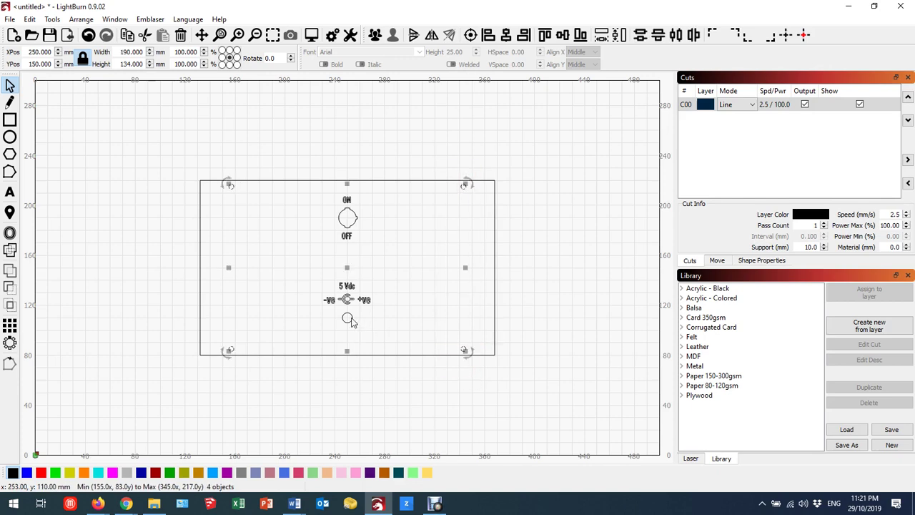
pyautogui.keyDown('shift'); pyautogui.click(348, 319); pyautogui.keyUp('shift')
pyautogui.keyDown('shift'); pyautogui.click(357, 226); pyautogui.keyUp('shift')
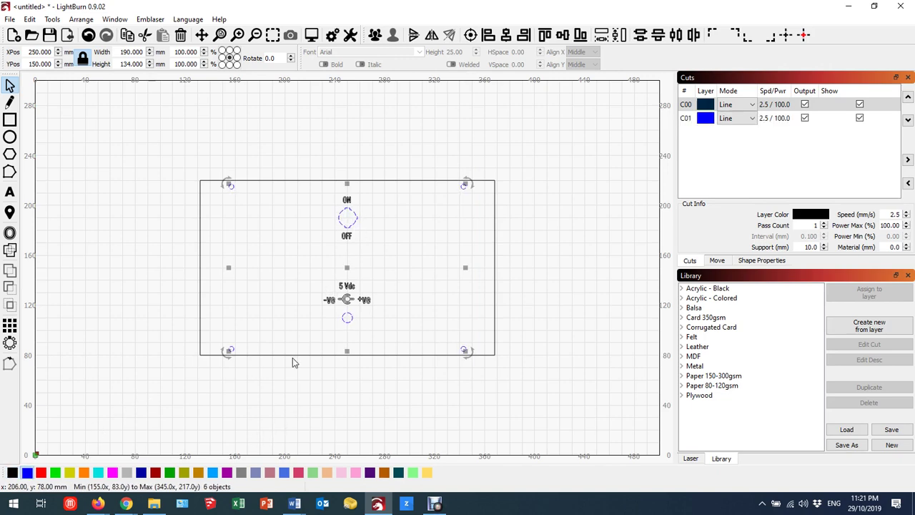
# Assign the panel's outer rectangle to the red layer C02.
pyautogui.hotkey('ctrl', 'g')
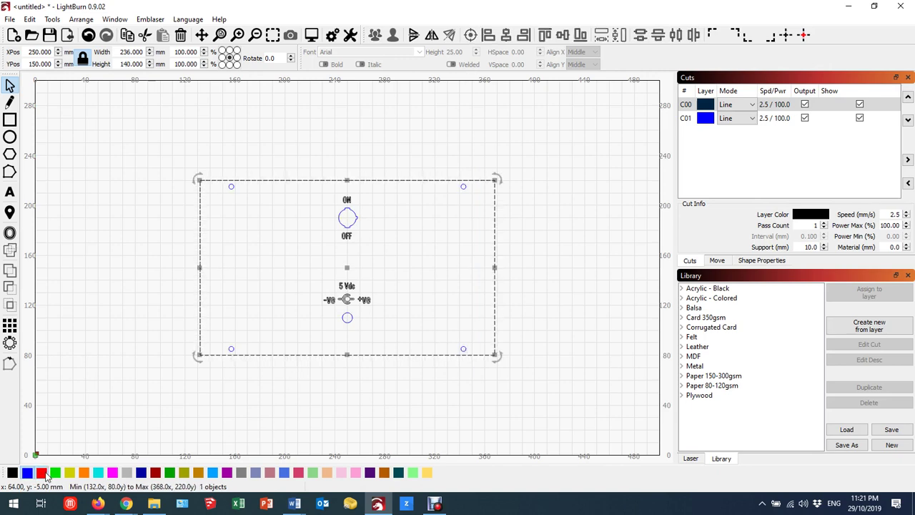
pyautogui.click(41, 472)
pyautogui.click(231, 448)
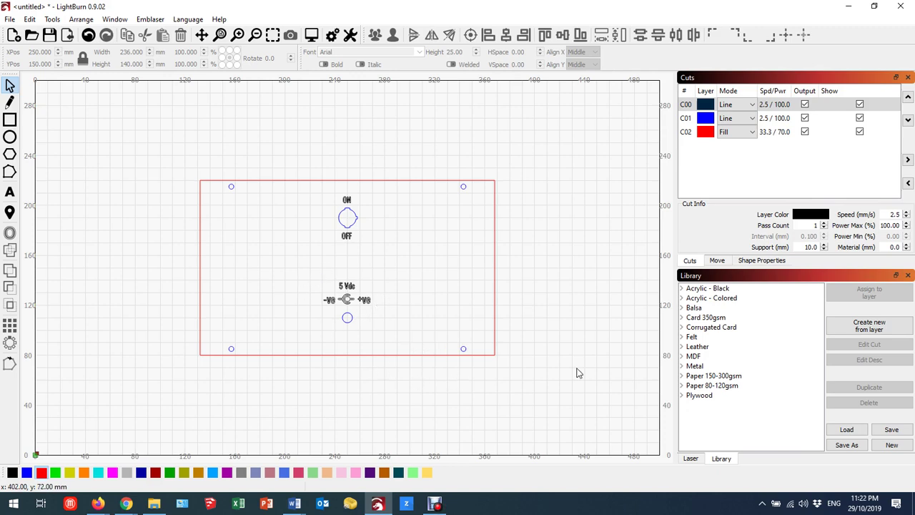
# Assign the Plywood 3.00 Scan material preset to the black text layer C00.
pyautogui.click(694, 458)
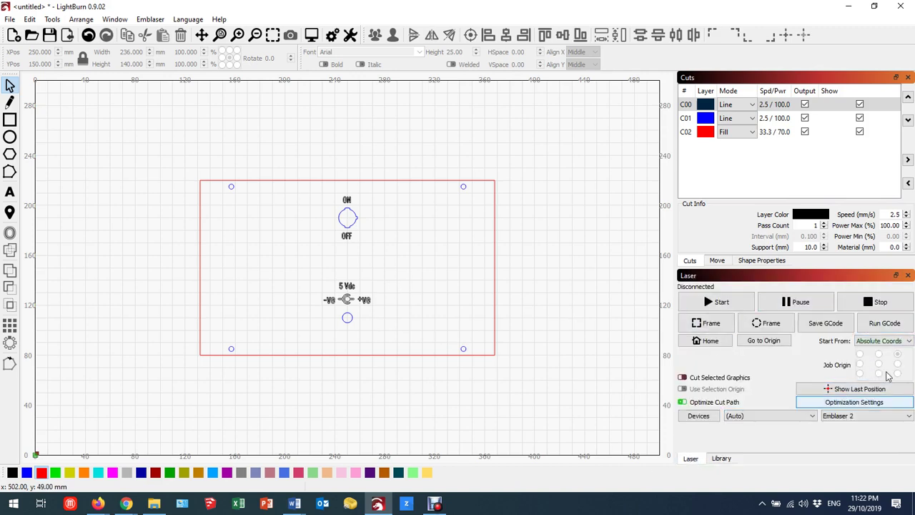
pyautogui.click(723, 460)
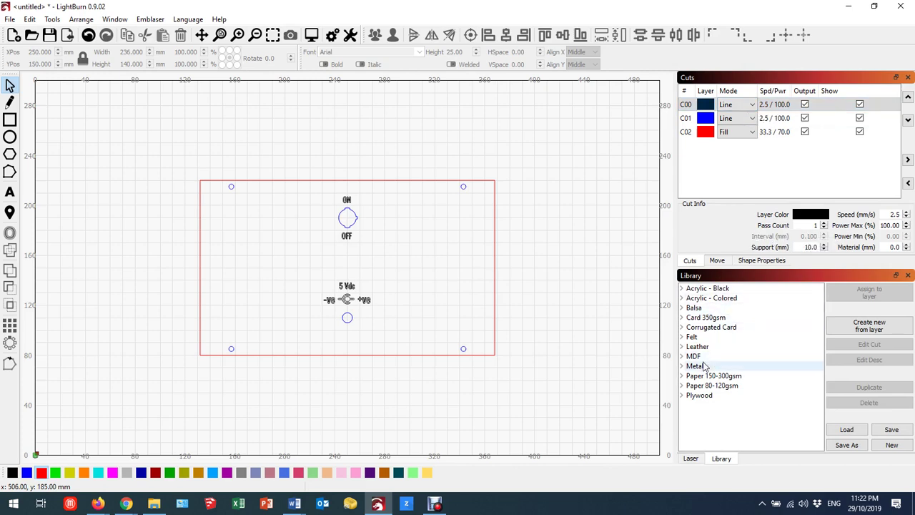
pyautogui.click(682, 396)
pyautogui.click(687, 415)
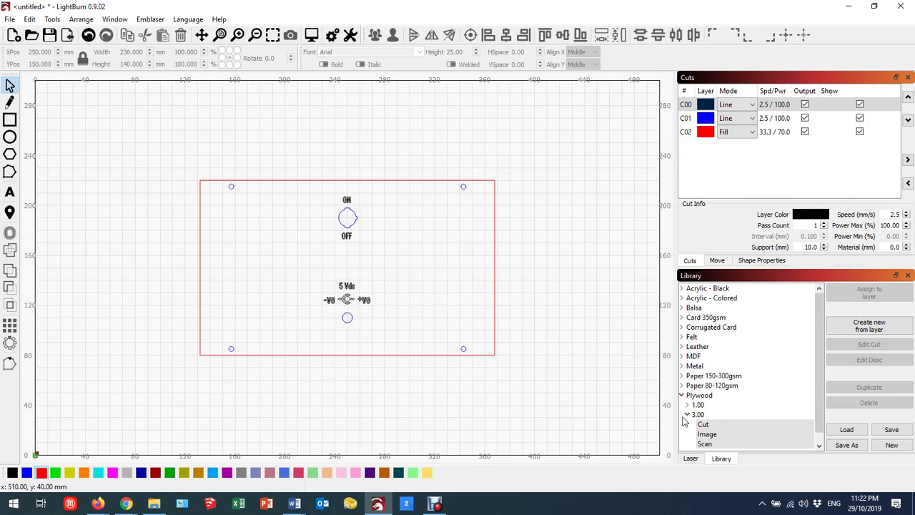
pyautogui.click(705, 444)
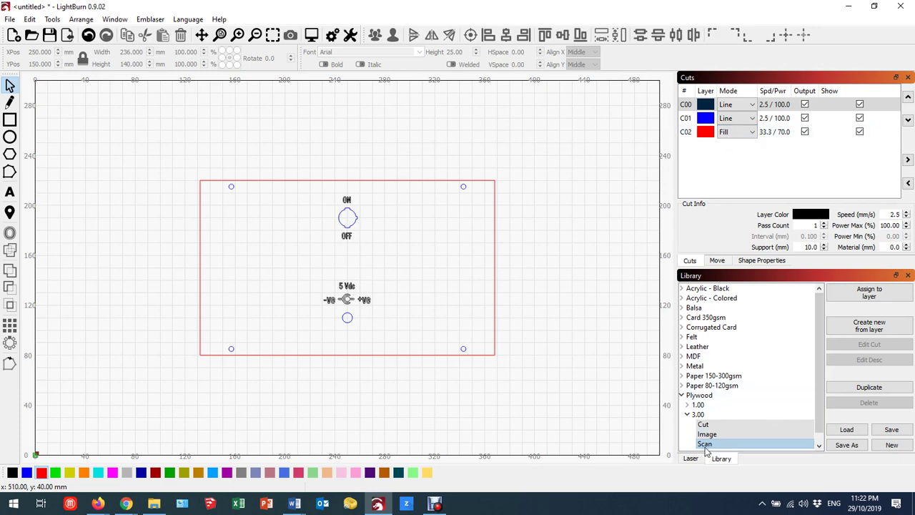
pyautogui.click(878, 295)
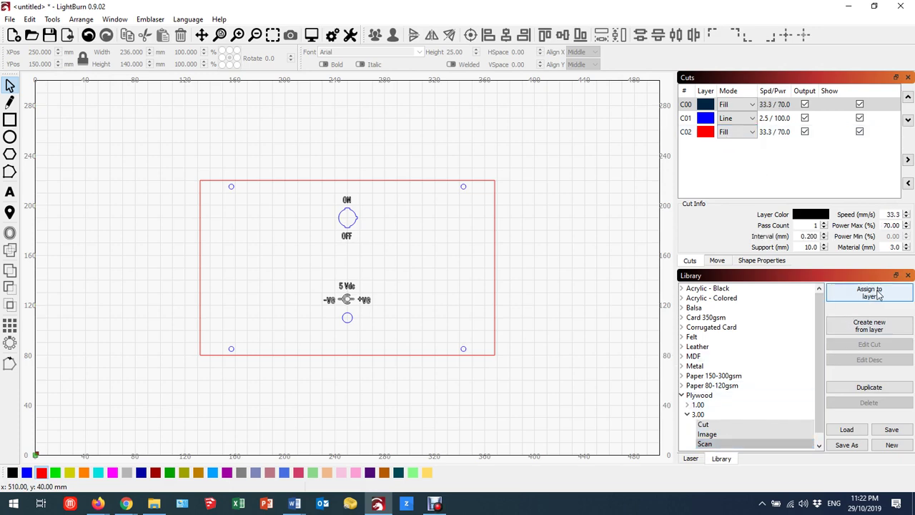
pyautogui.click(737, 109)
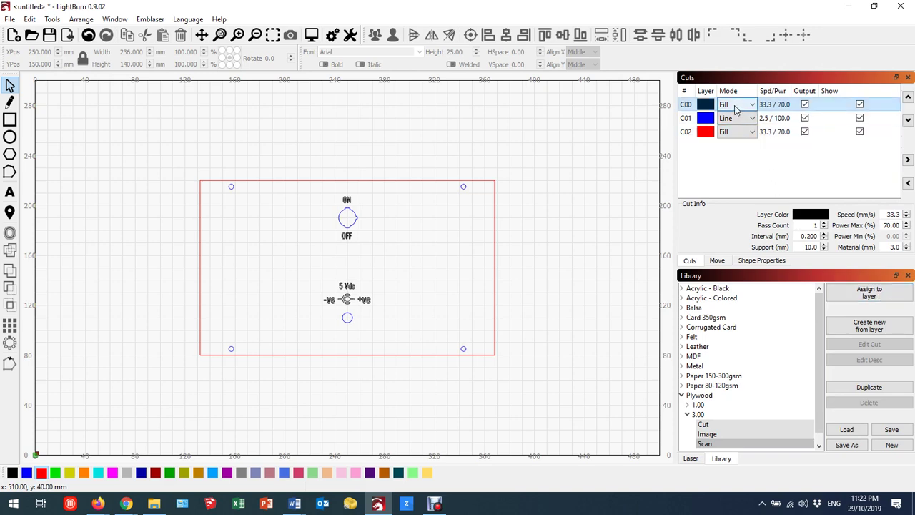
pyautogui.click(725, 415)
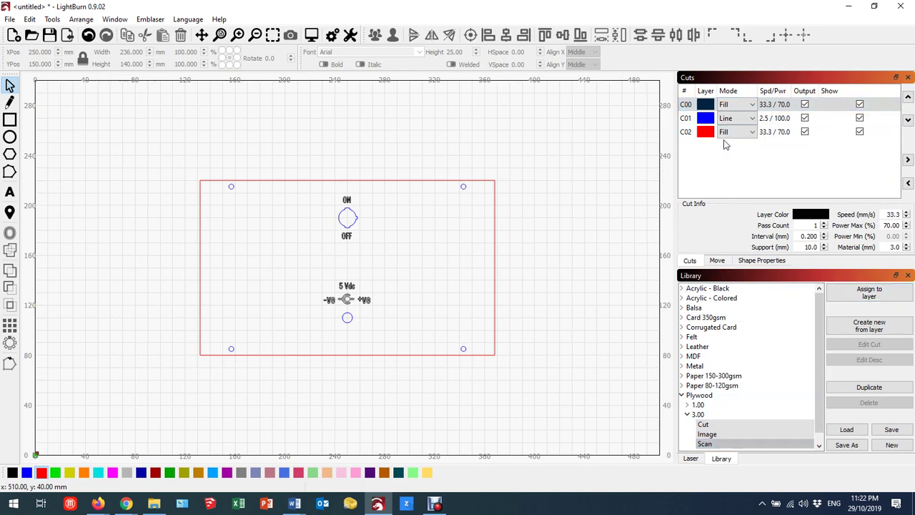
pyautogui.click(751, 446)
# Assign the Plywood 3.00 Cut material preset to the blue holes layer C01.
pyautogui.click(689, 121)
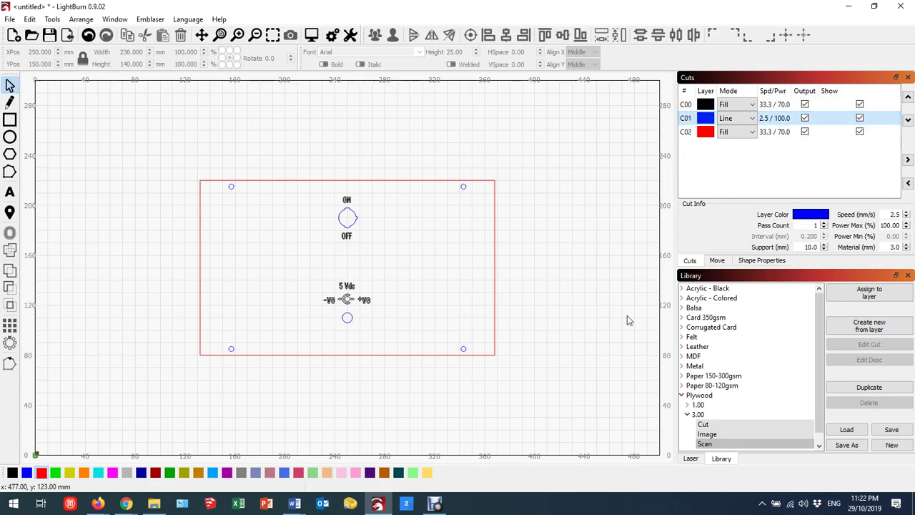
pyautogui.click(704, 425)
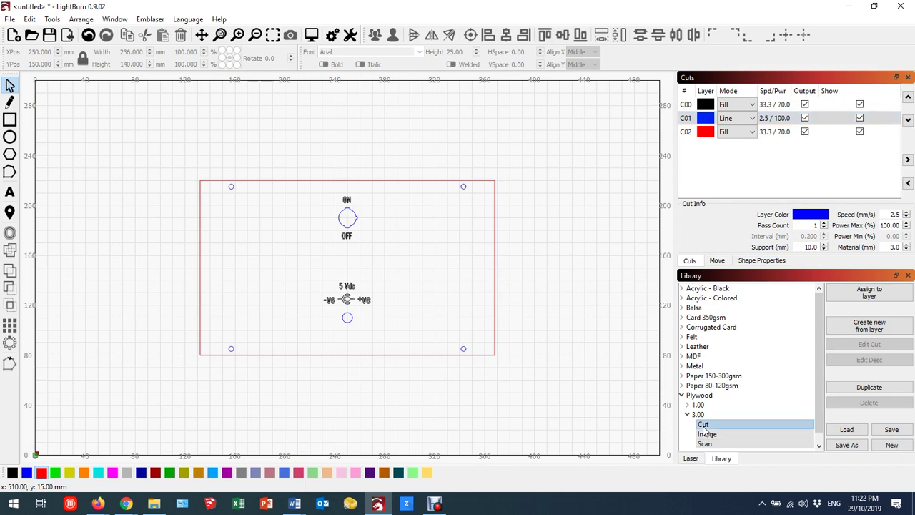
pyautogui.click(874, 299)
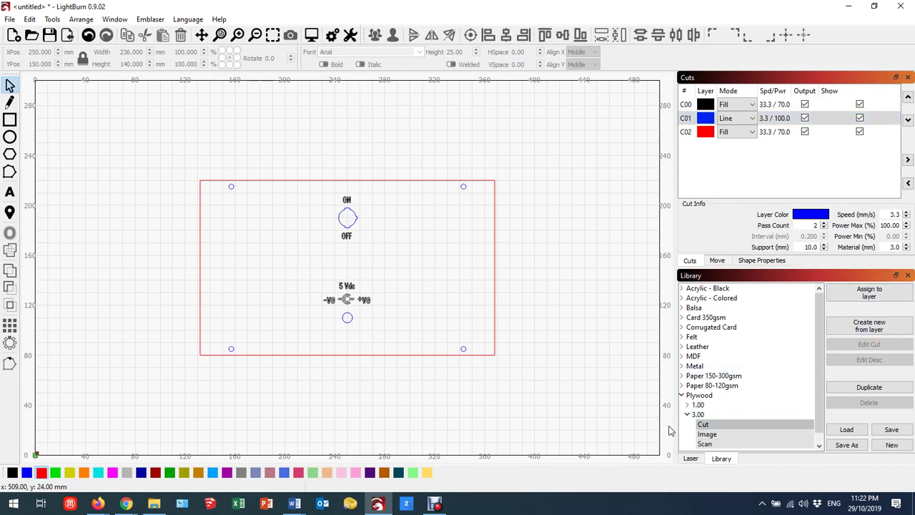
# Assign the Plywood 3.00 Cut material preset to the red outline layer C02.
pyautogui.click(690, 133)
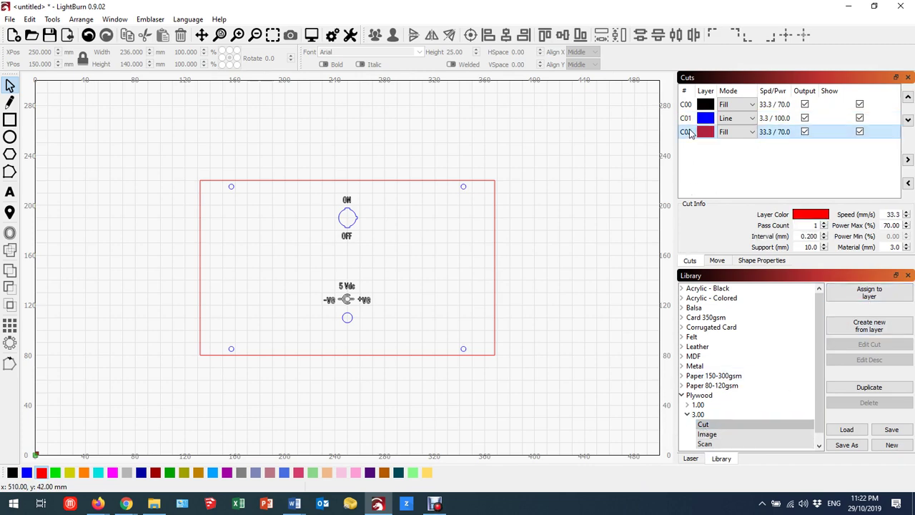
pyautogui.click(703, 426)
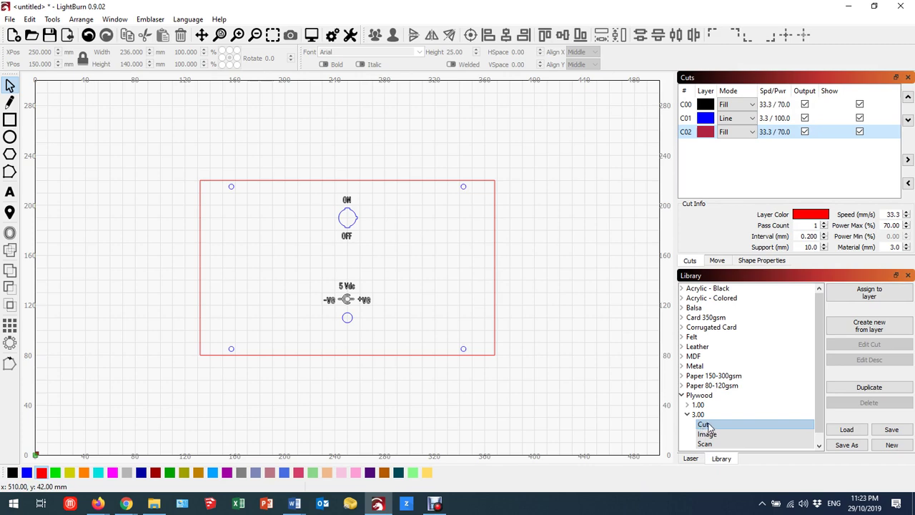
pyautogui.click(867, 296)
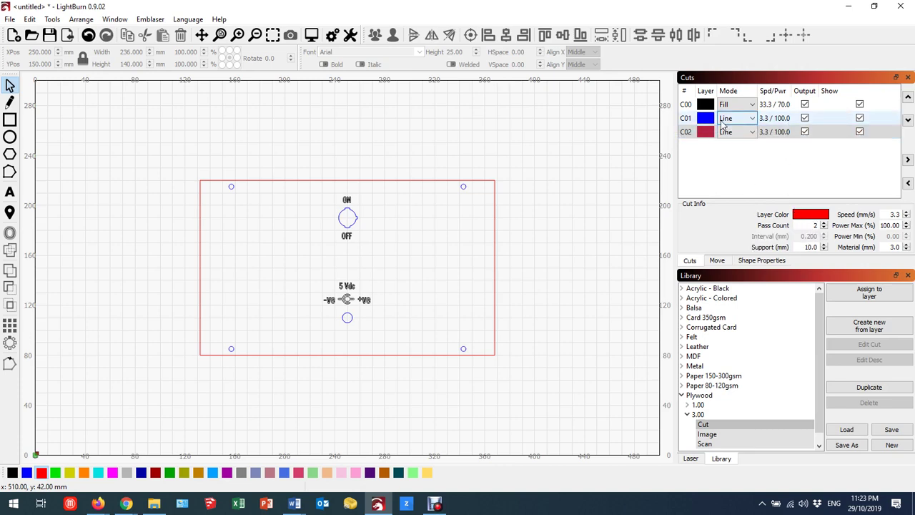
# Enable Flood Fill Scanning for the black text layer C00 and keep that layer first in the cut order.
pyautogui.click(691, 109)
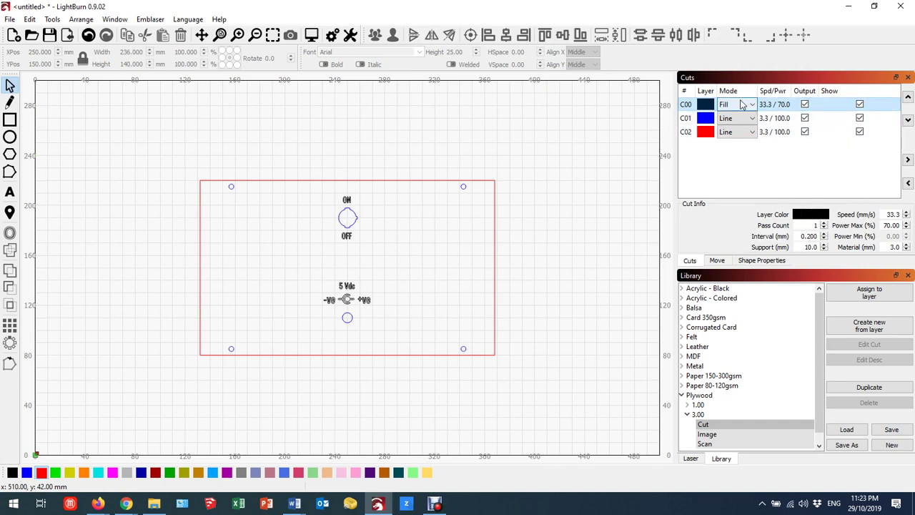
pyautogui.doubleClick(687, 108)
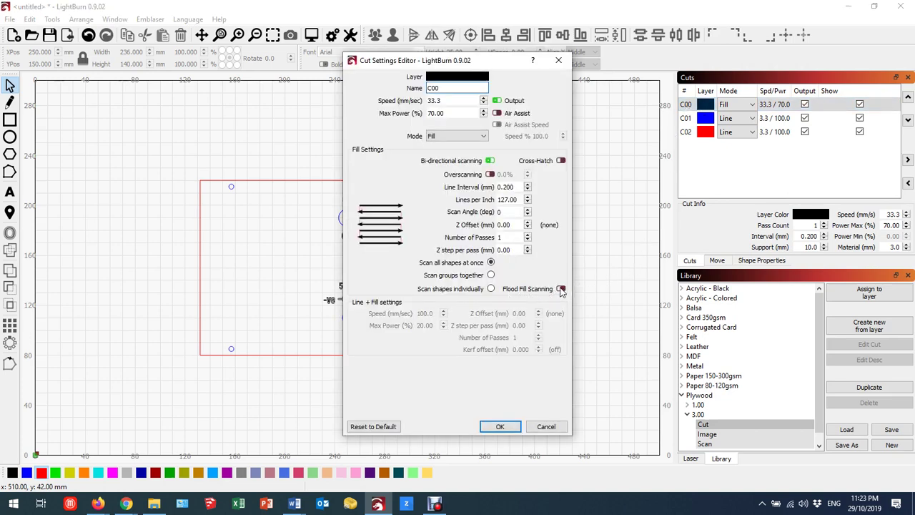
pyautogui.click(561, 289)
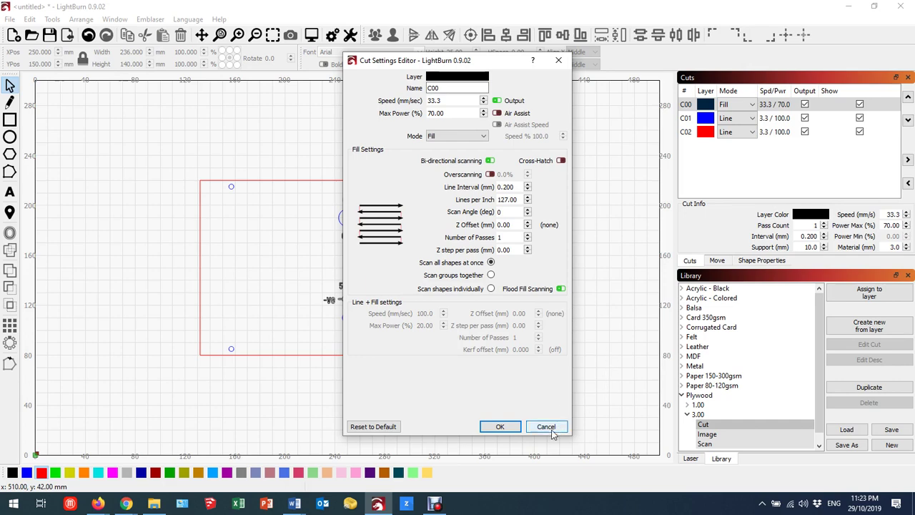
pyautogui.click(501, 427)
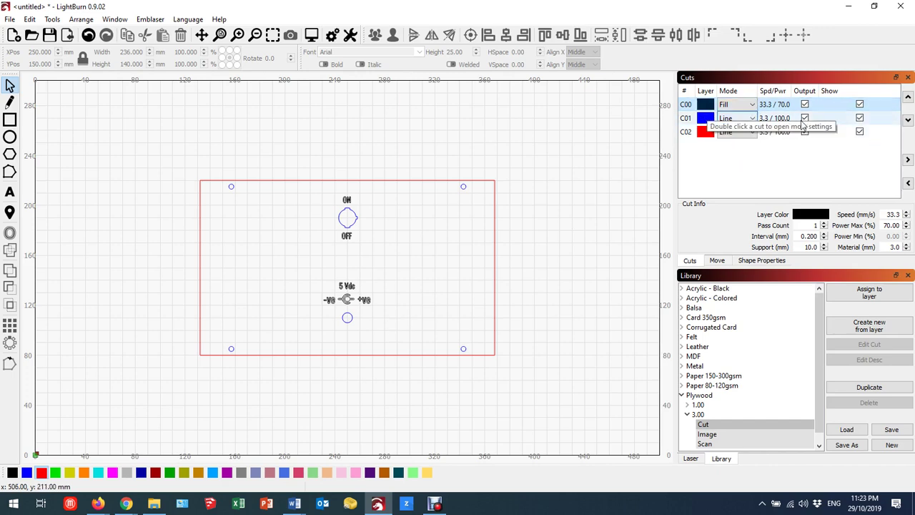
pyautogui.click(908, 120)
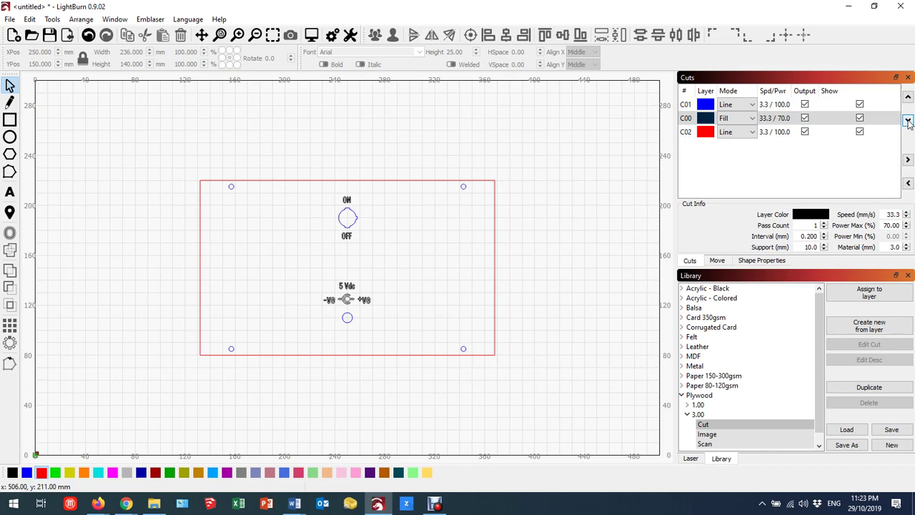
pyautogui.click(908, 96)
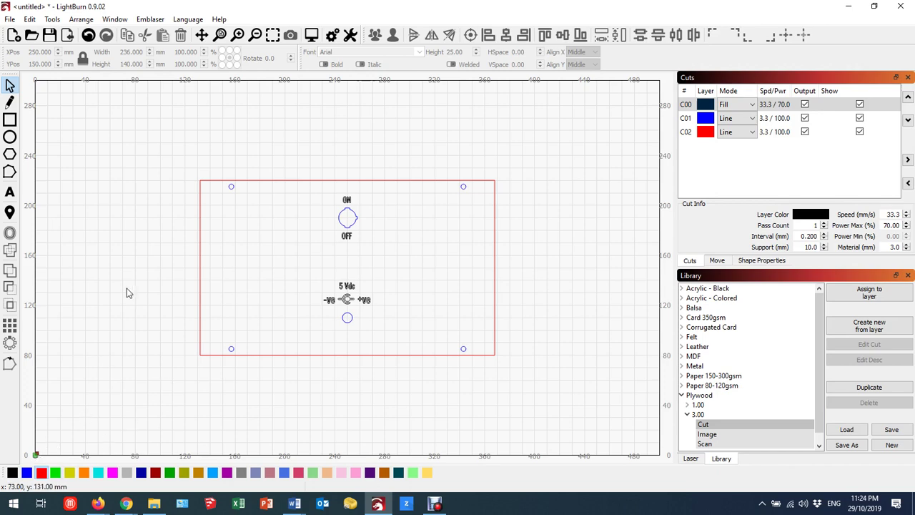
# Position the whole panel with its lower-left corner as the reference point at X 0, Y 0.
pyautogui.moveTo(163, 166); pyautogui.dragTo(586, 394)
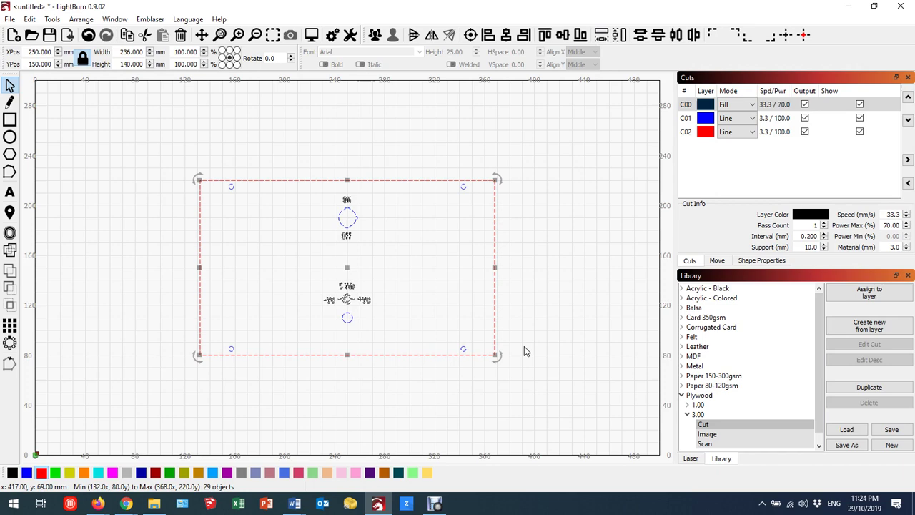
pyautogui.click(222, 64)
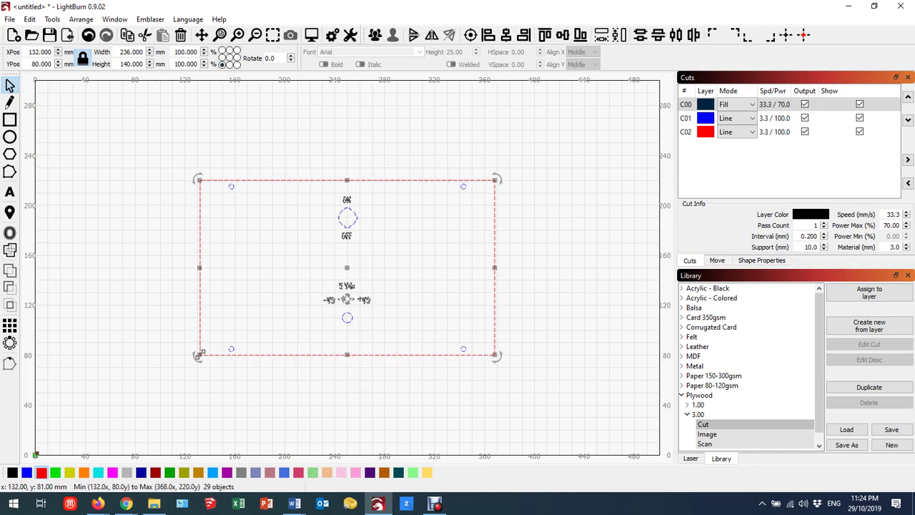
pyautogui.doubleClick(34, 51)
pyautogui.write('0')
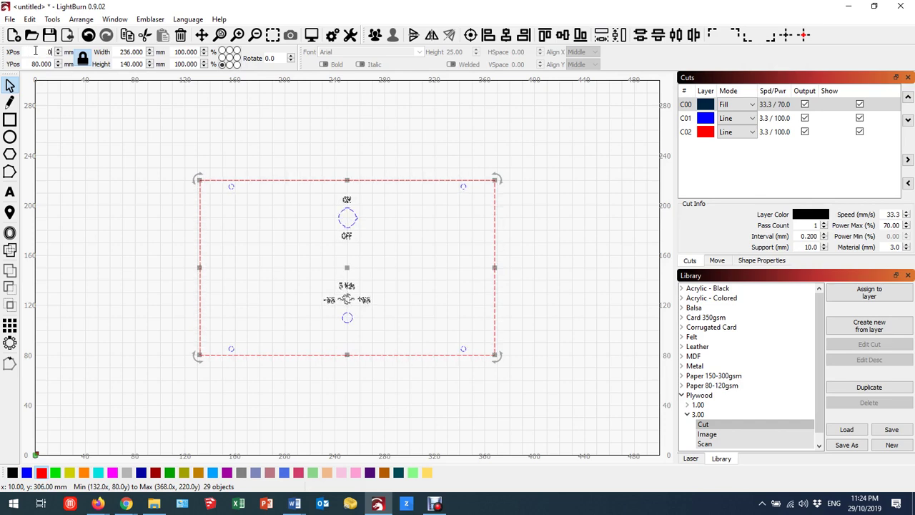
pyautogui.press('Tab')
pyautogui.write('0')
pyautogui.press('Return')
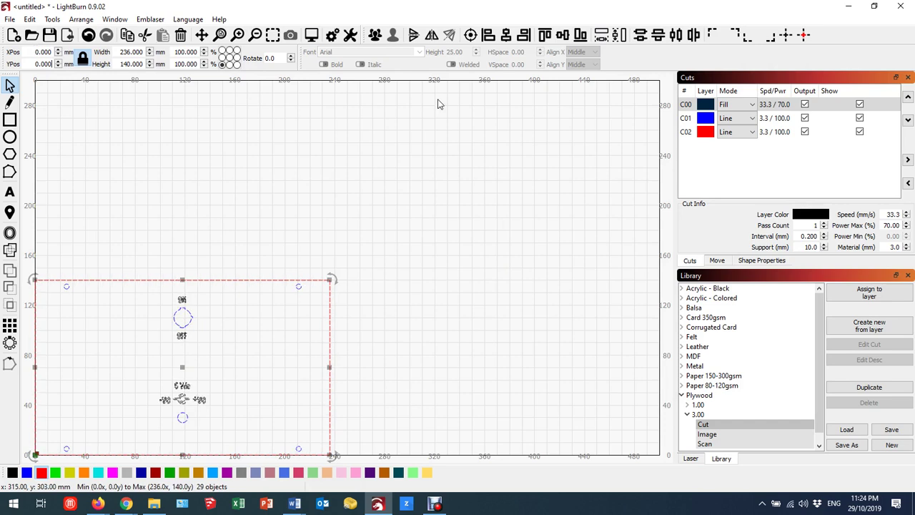
pyautogui.click(427, 189)
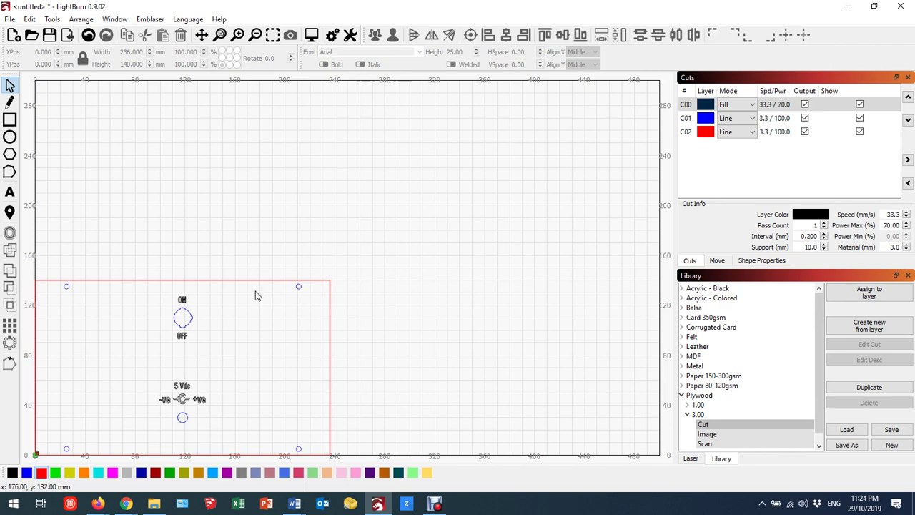
# Show the laser controls and open a preview of the panel's engraving and cutting job.
pyautogui.click(691, 459)
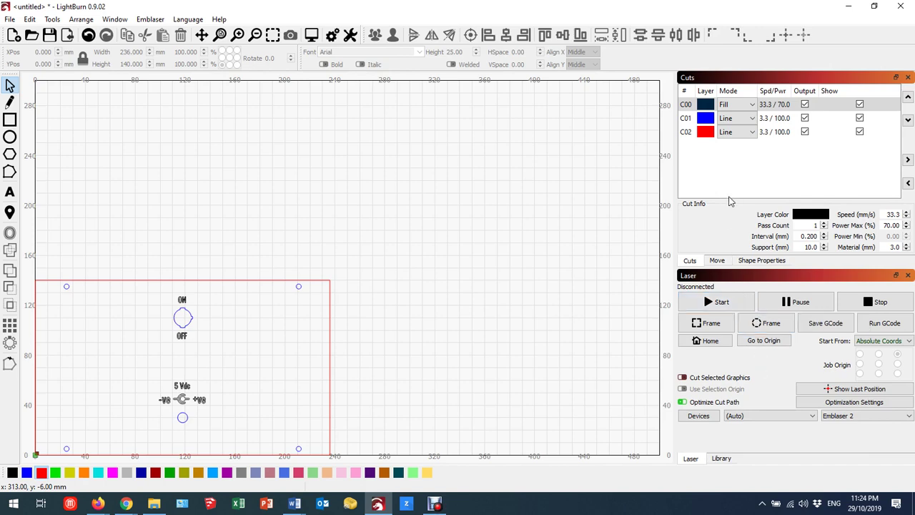
pyautogui.click(312, 36)
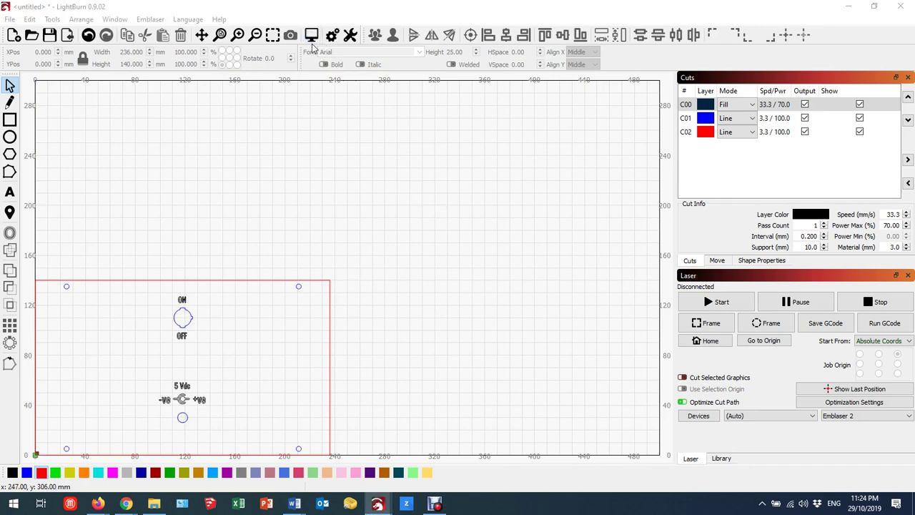